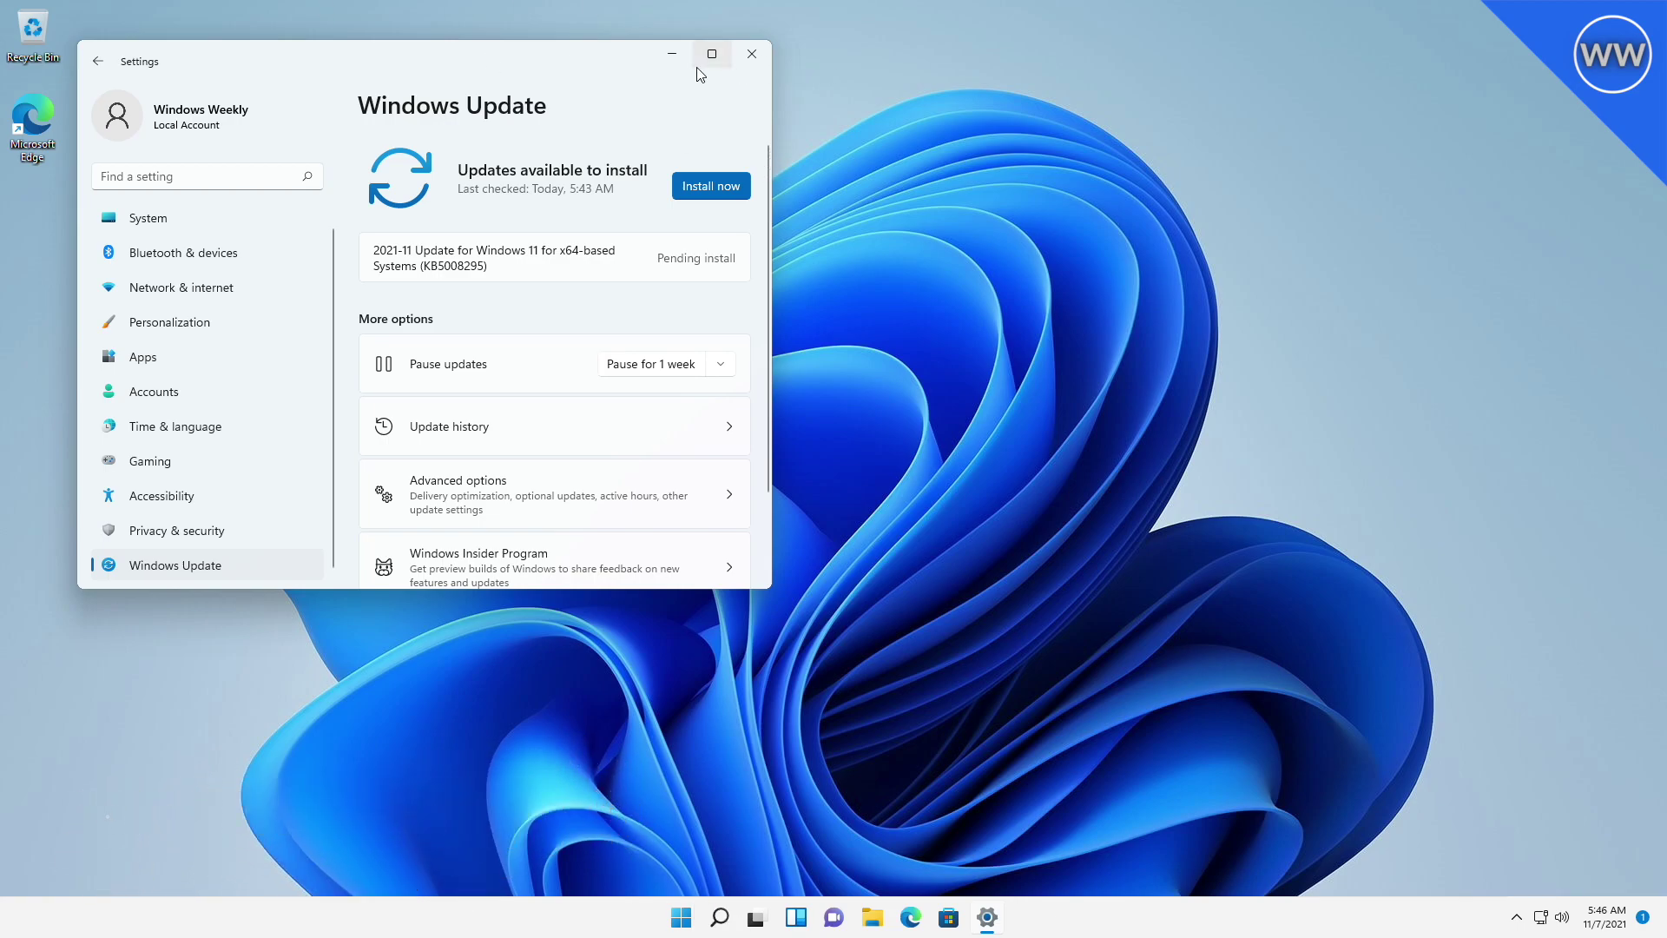
Step: Maximize the Settings window on the Windows Update page
click(711, 53)
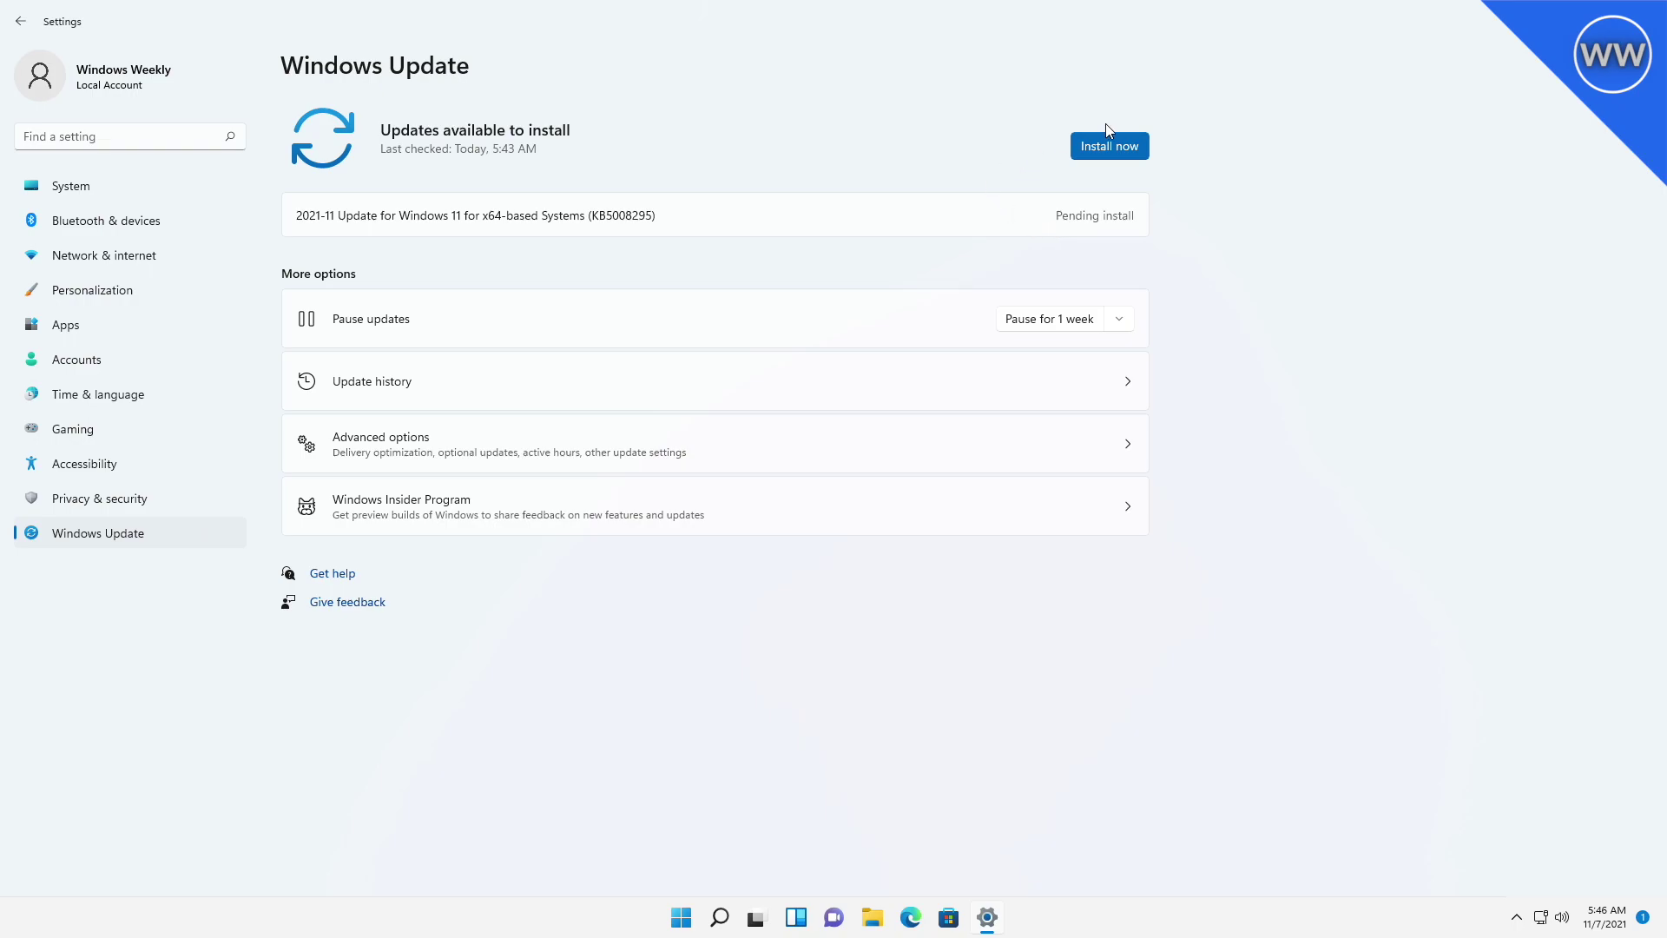
Step: Start installing the pending KB5008295 cumulative update and let it restart the PC
click(1111, 145)
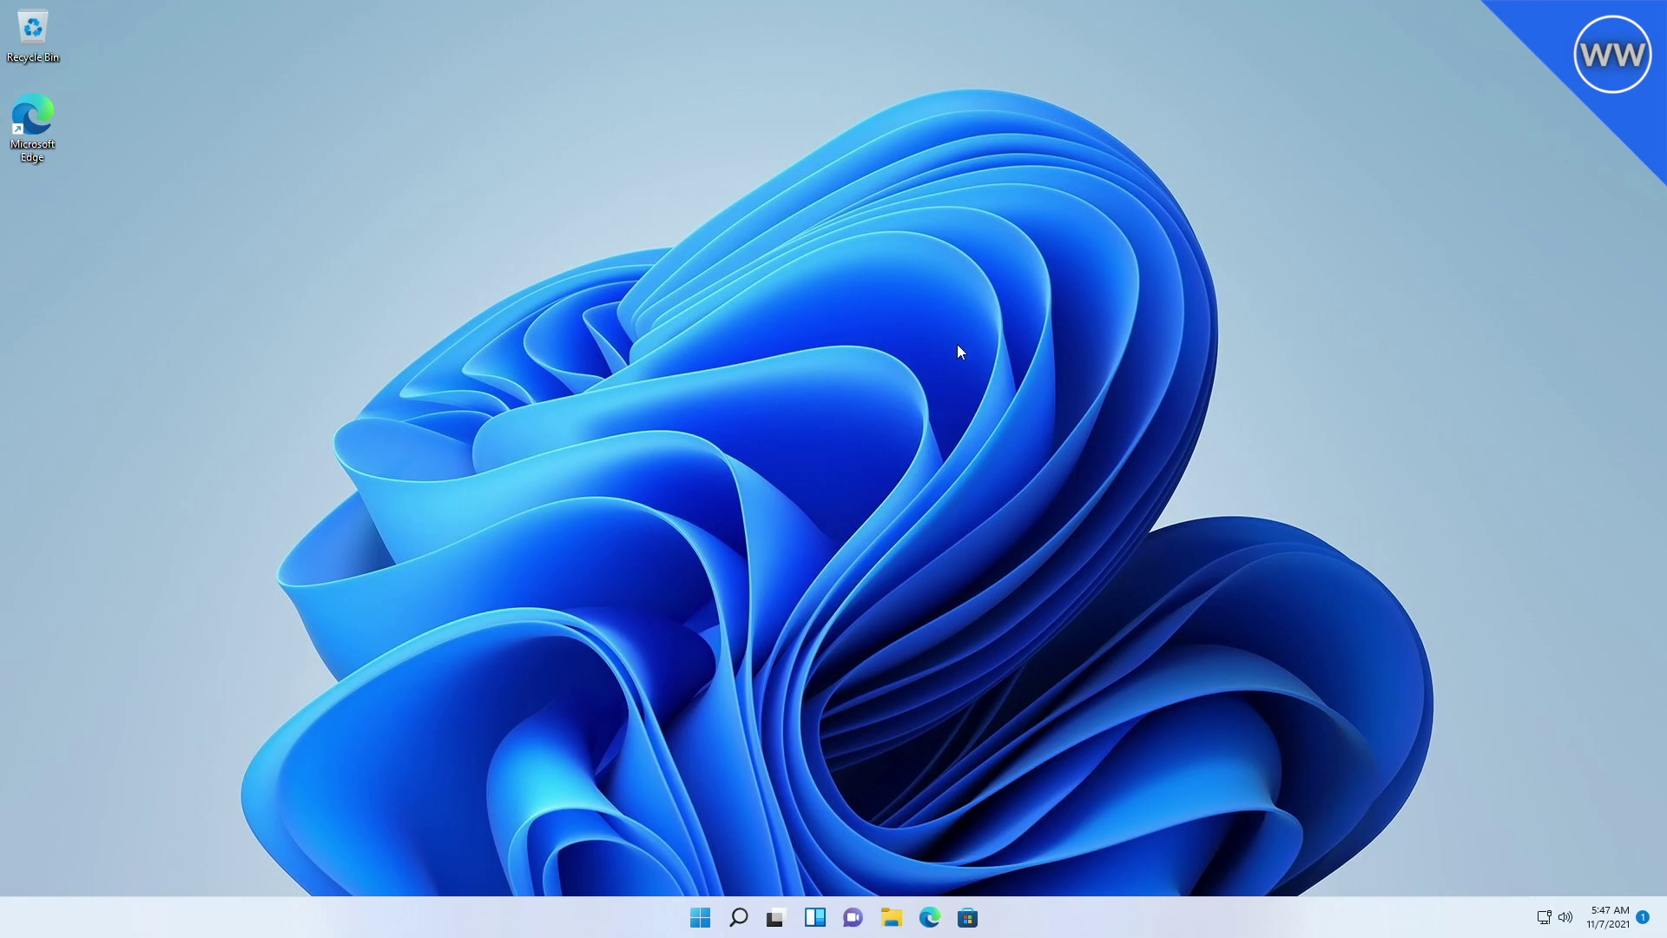
right_click(957, 351)
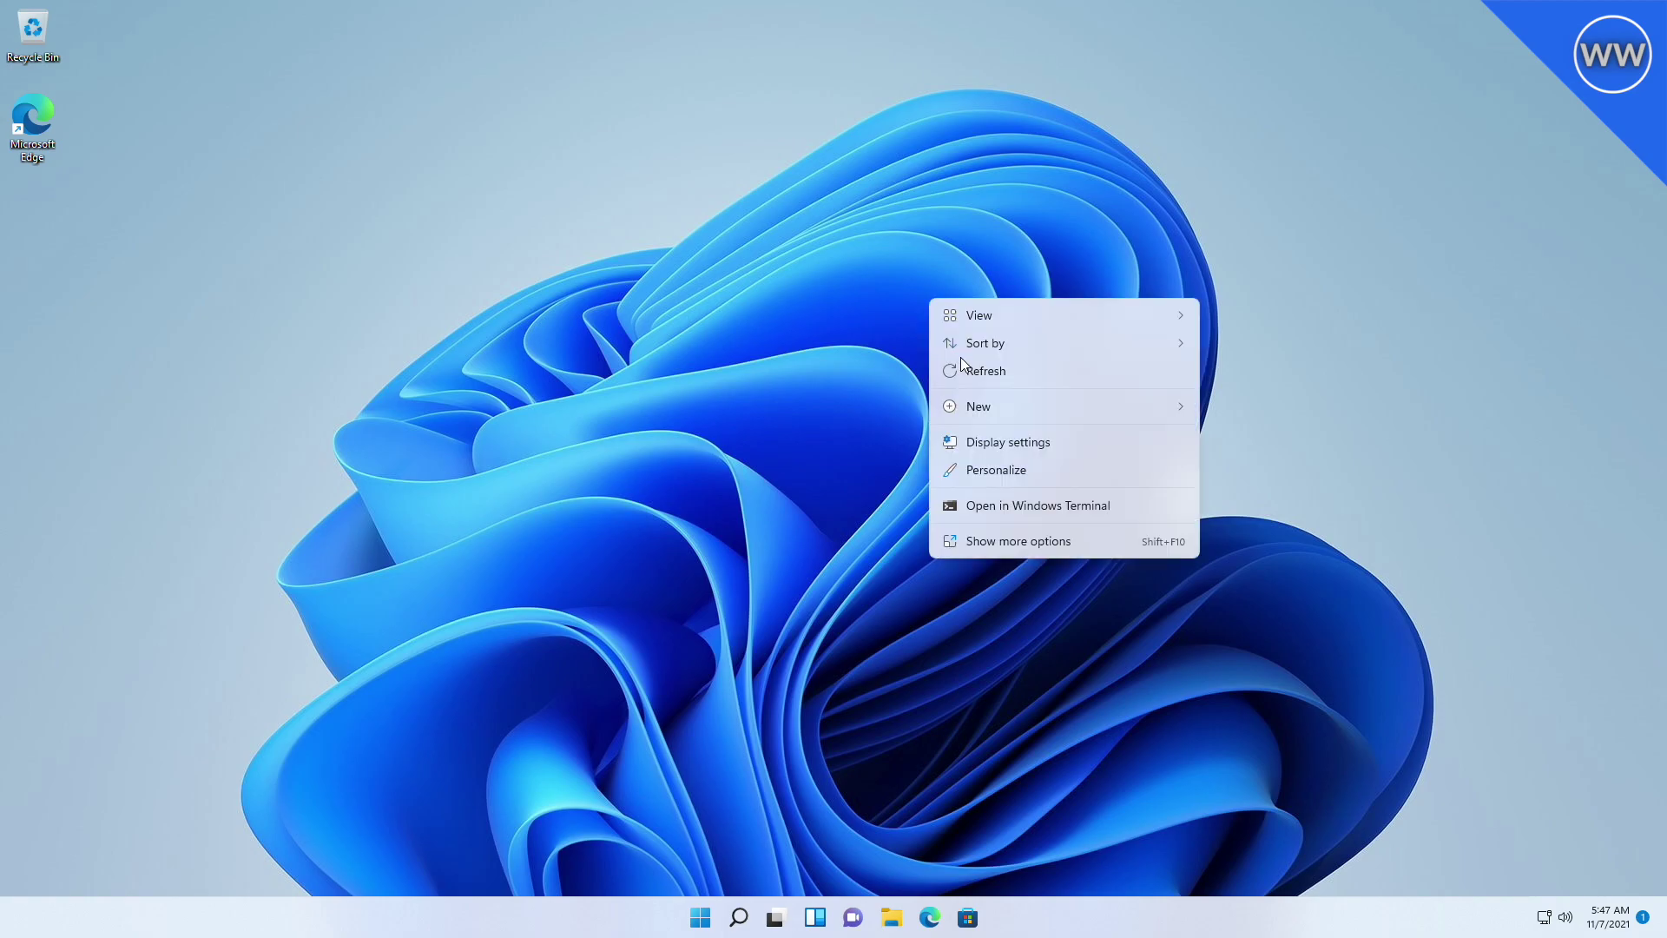
key(super)
click(1041, 406)
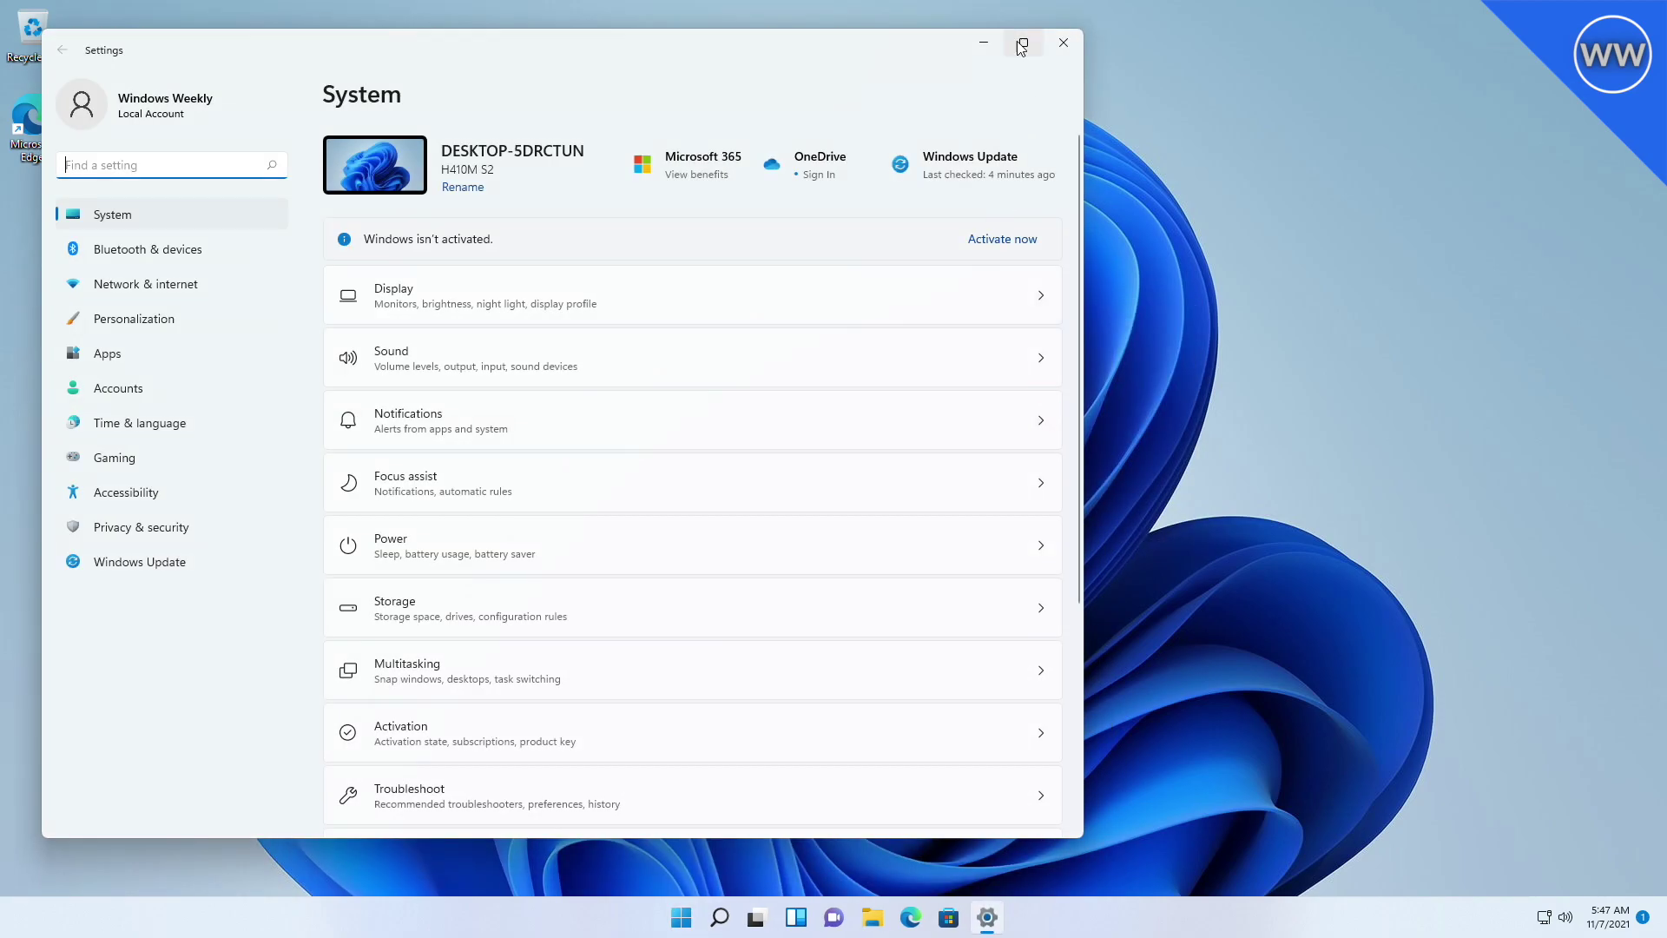
click(1023, 42)
click(144, 538)
click(408, 316)
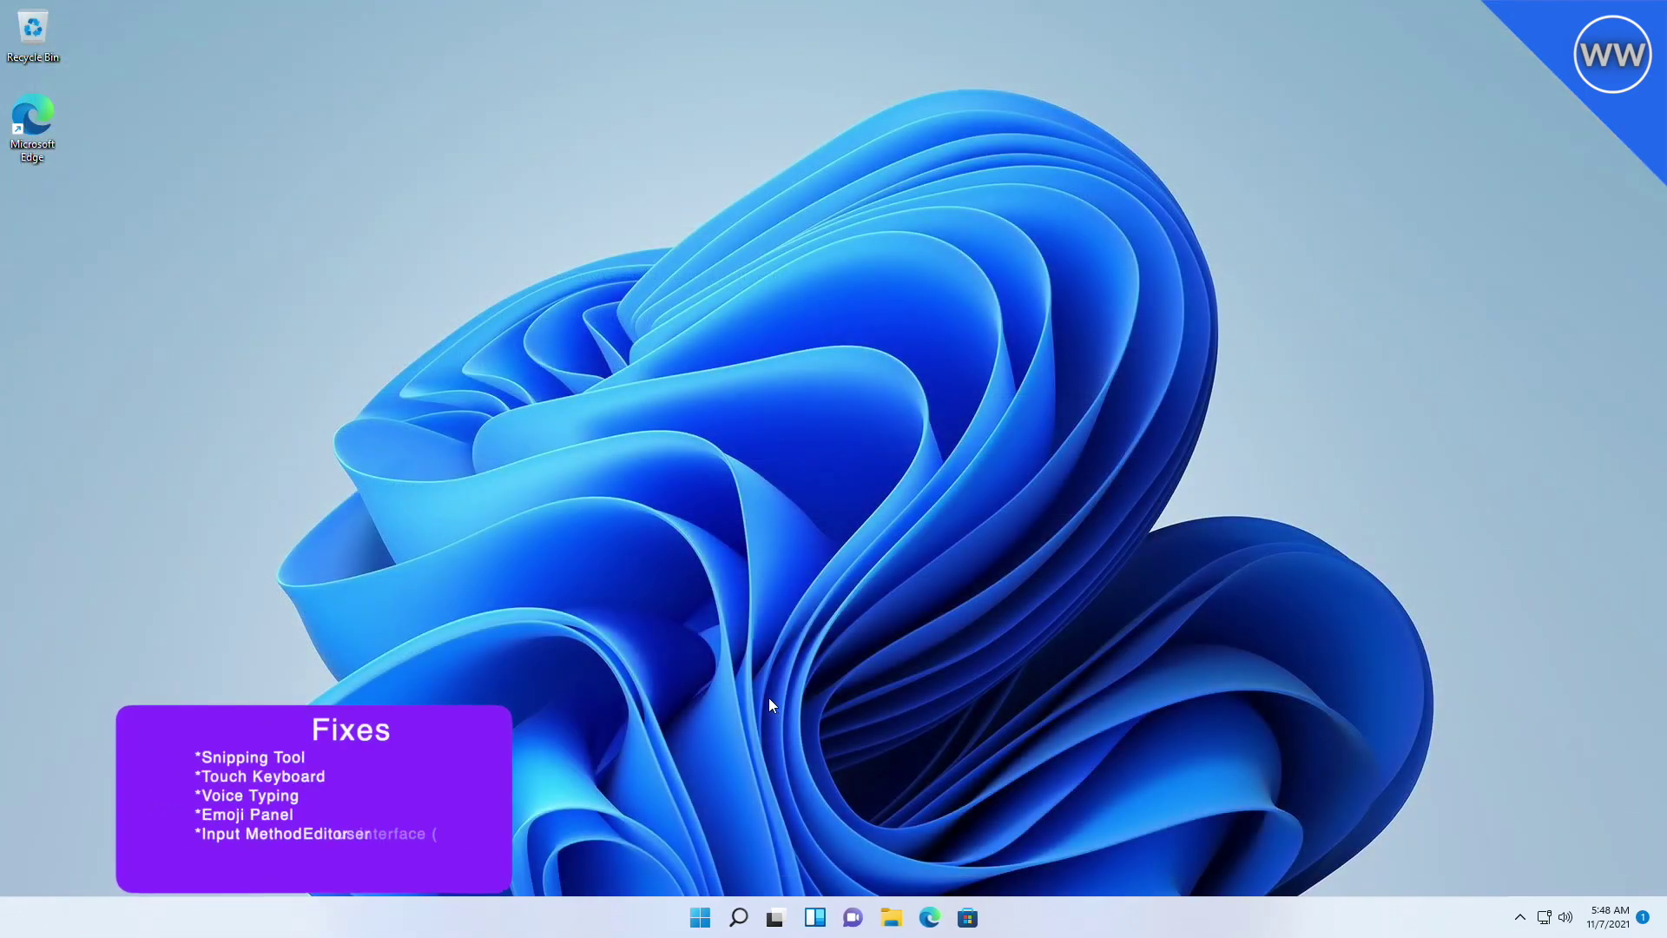
key(super)
text(sni)
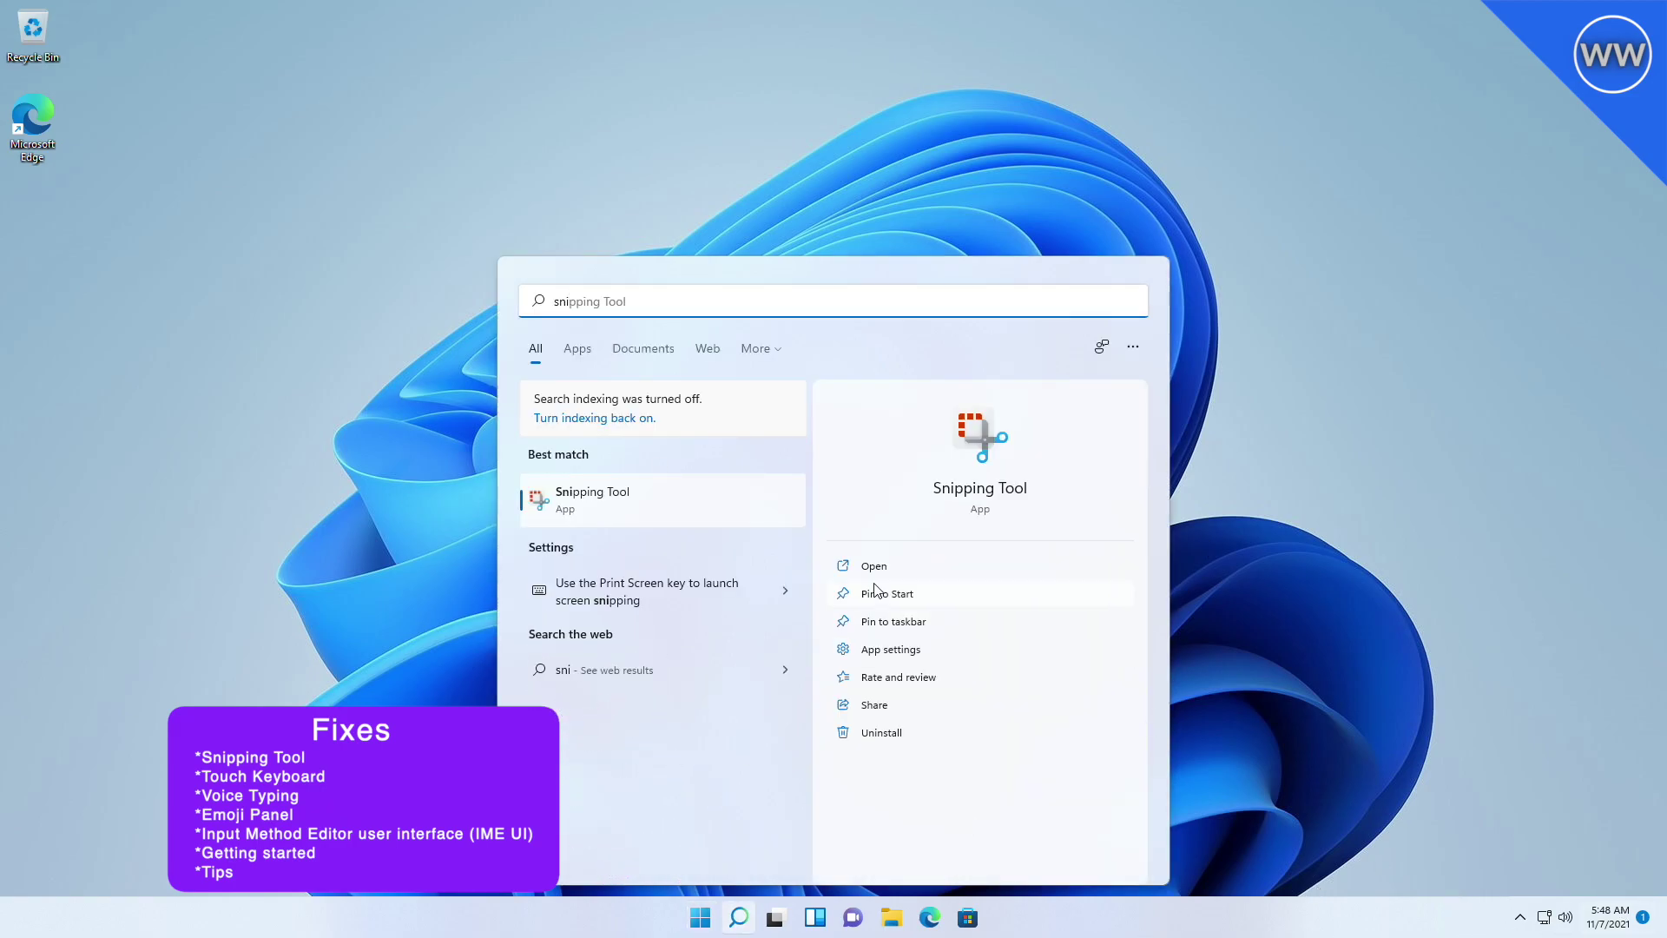
click(573, 495)
click(130, 105)
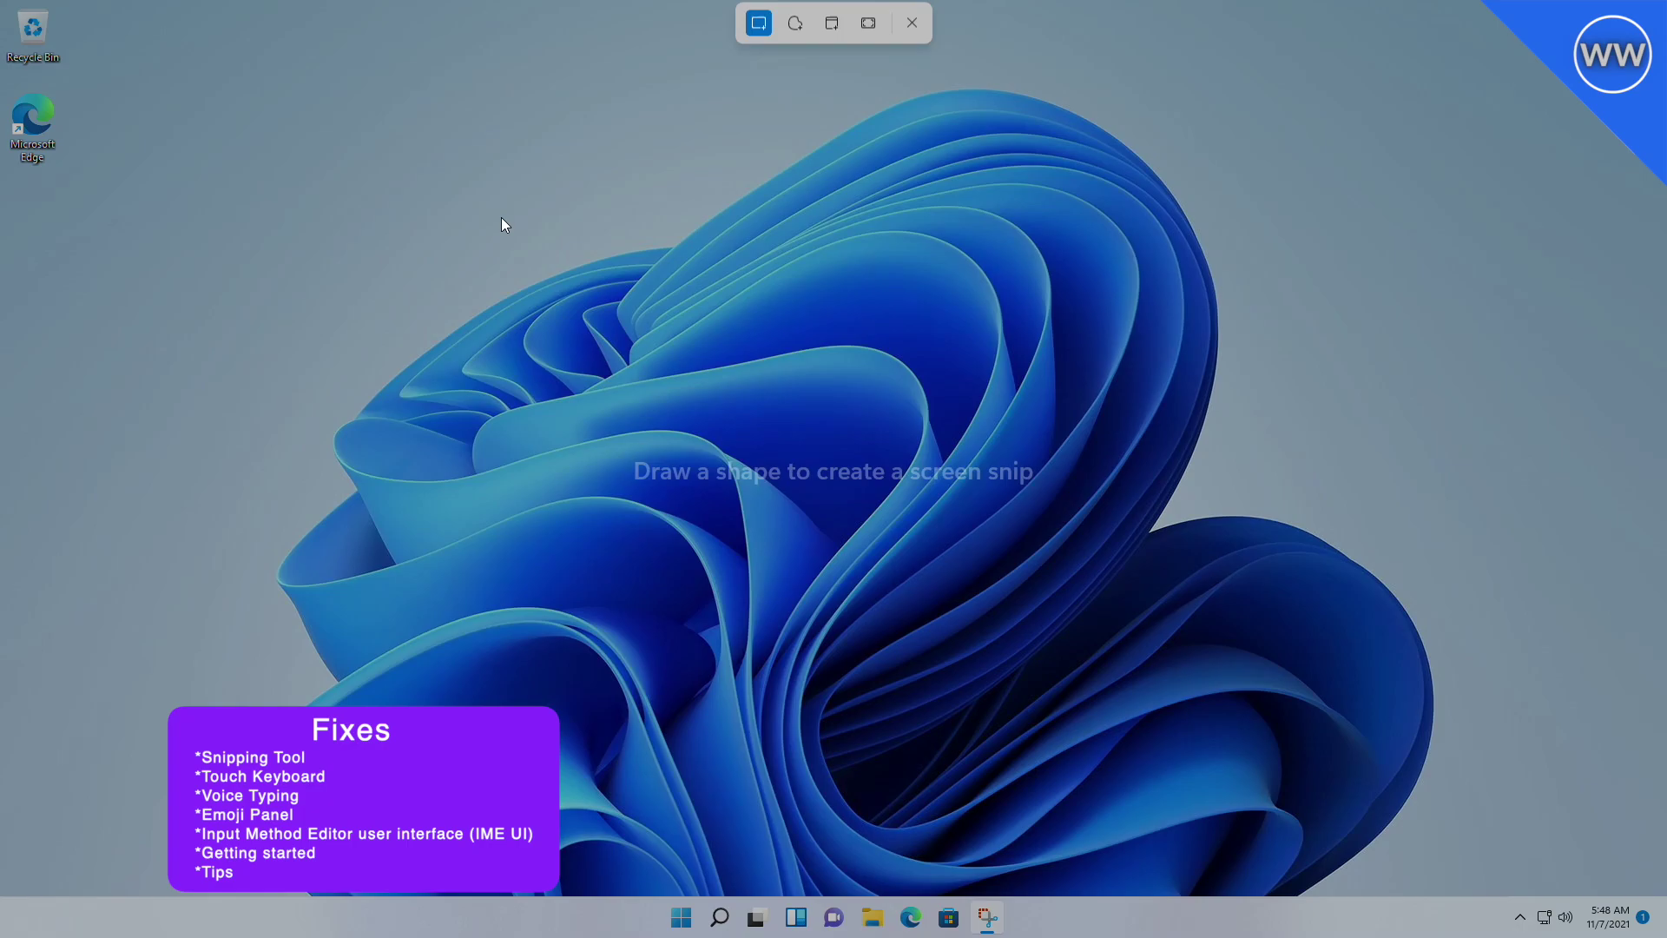
drag(580, 276, 1174, 664)
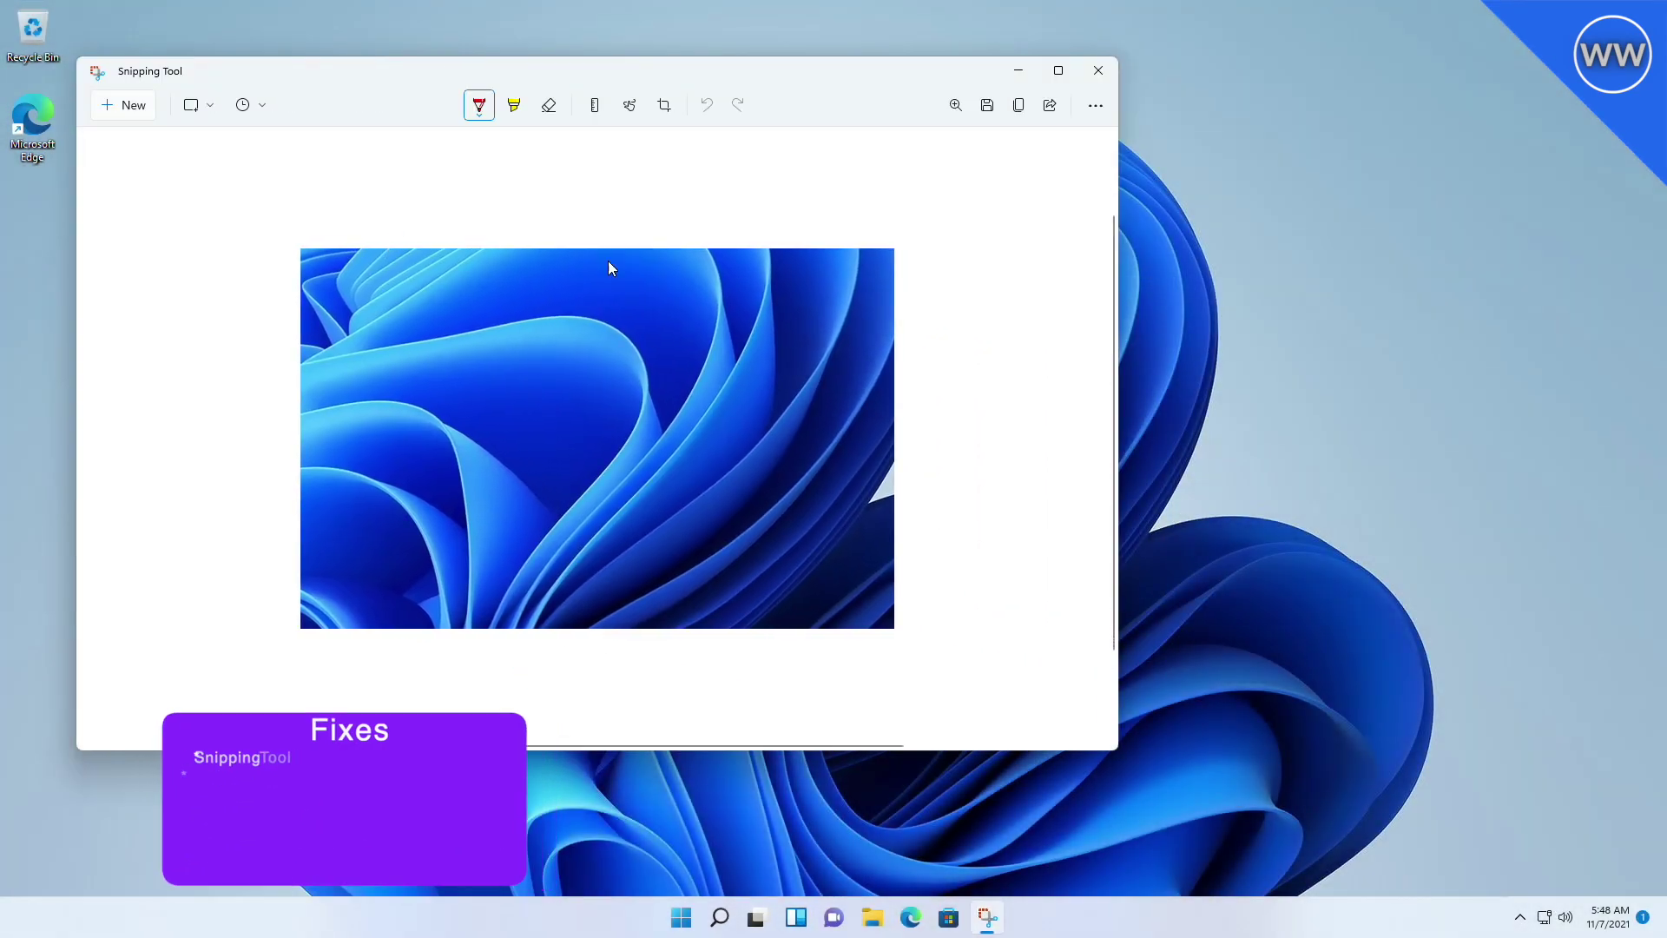
click(1099, 70)
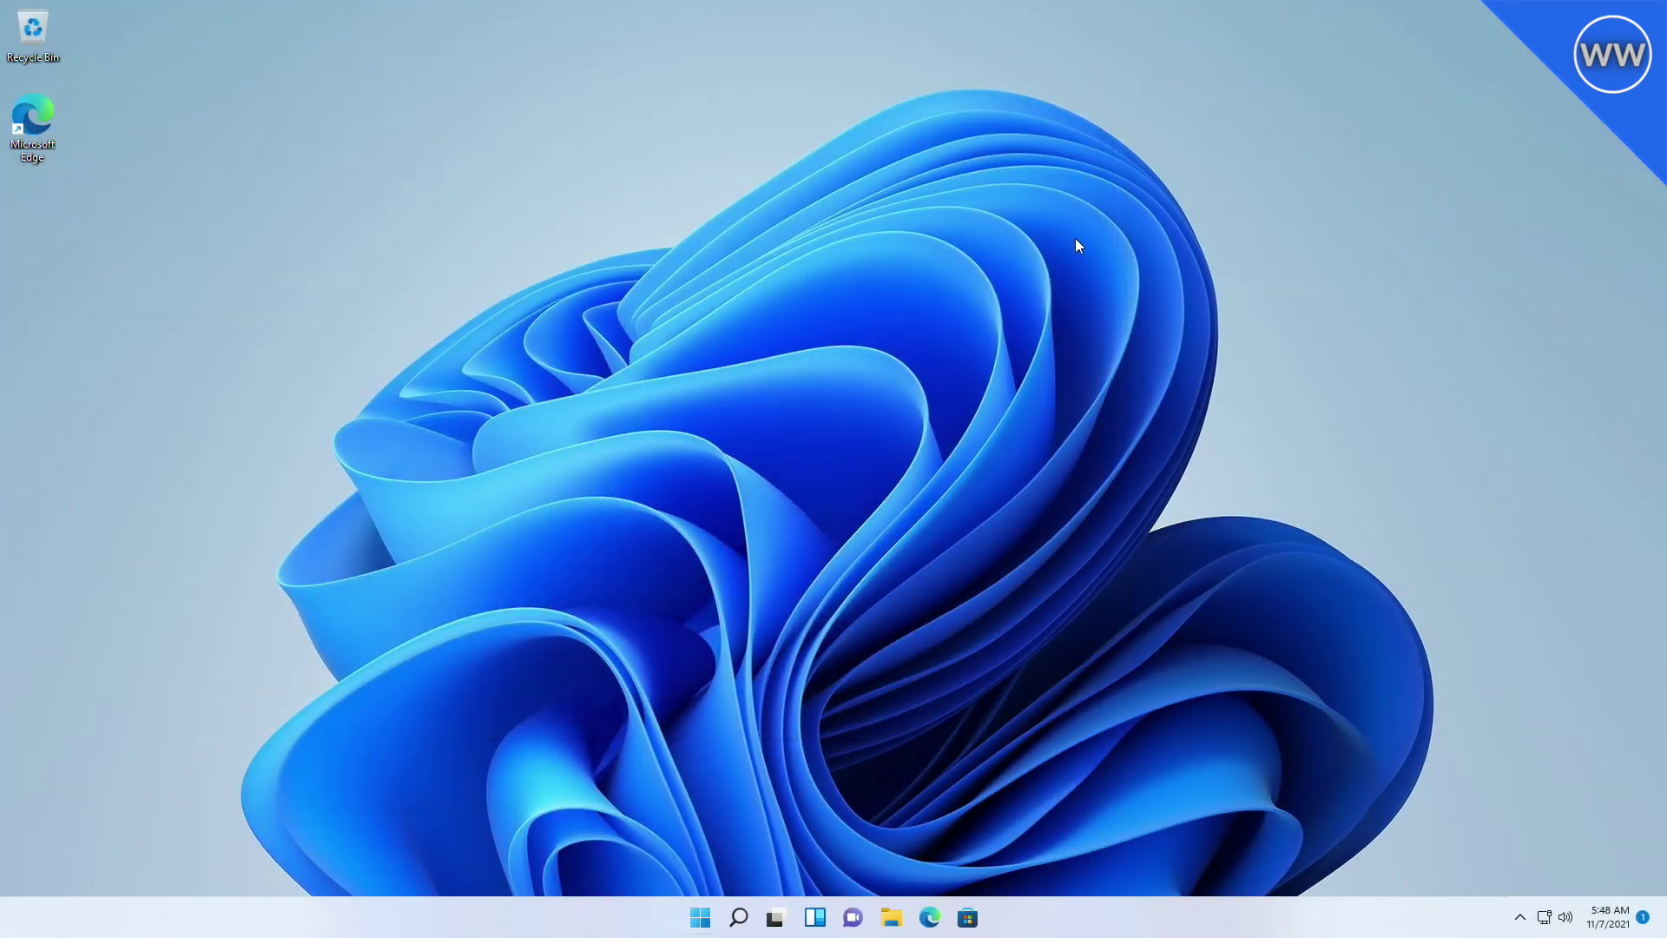
key(super)
text(tips)
key(Return)
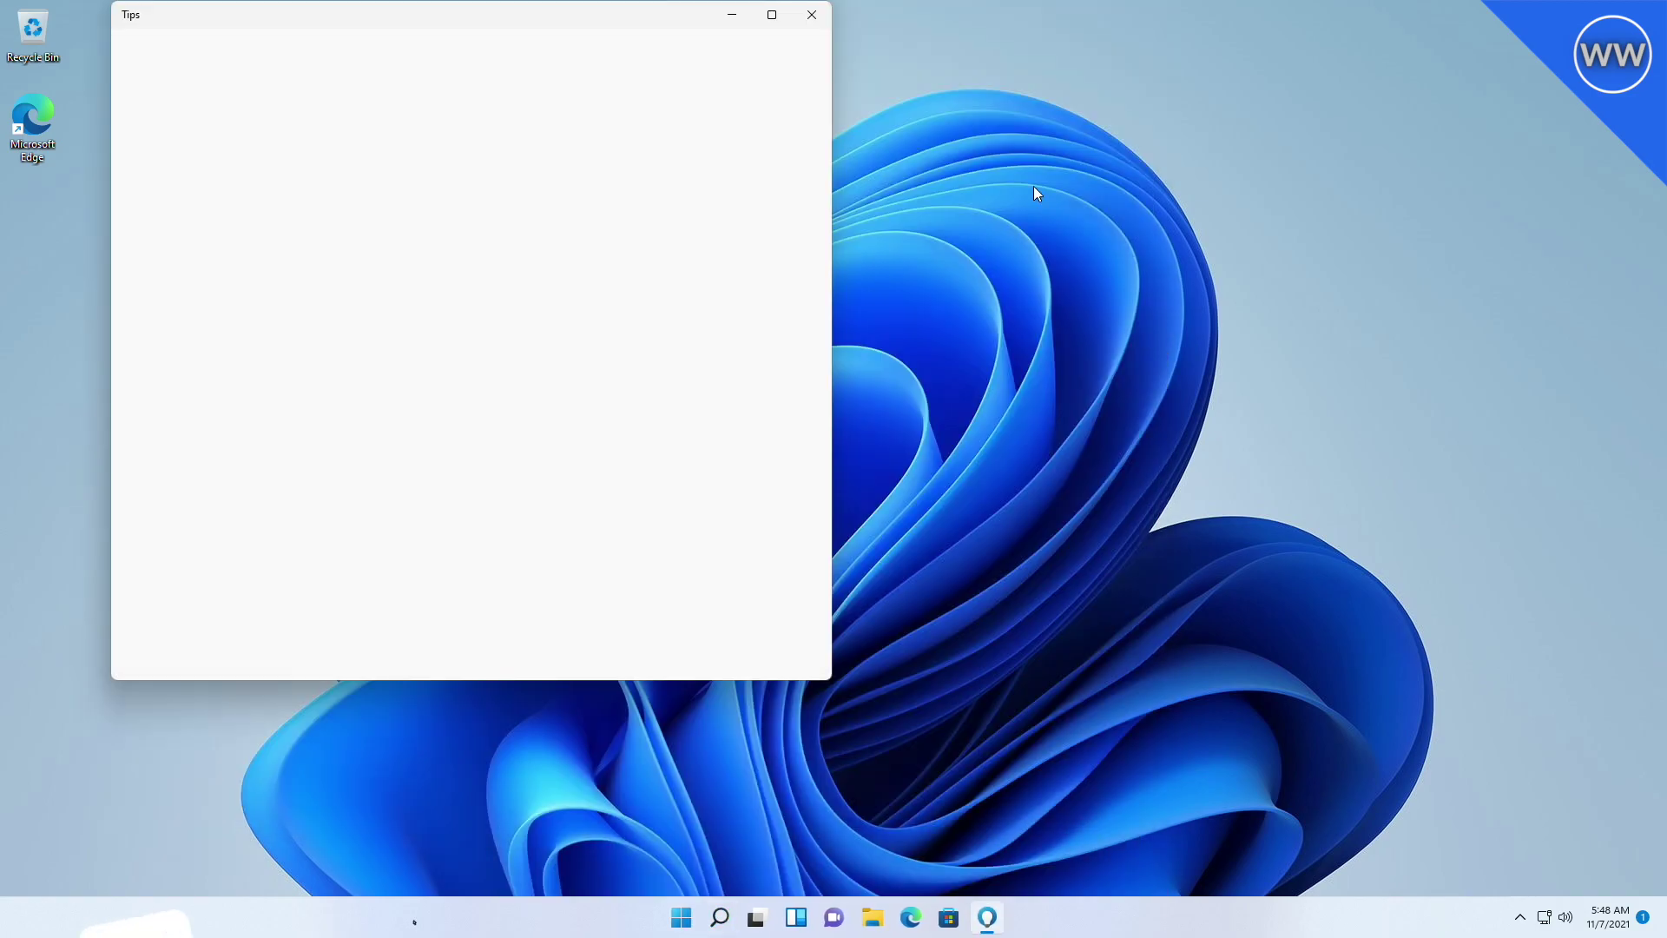
scroll(725, 272, down, 1)
scroll(732, 295, down, 2)
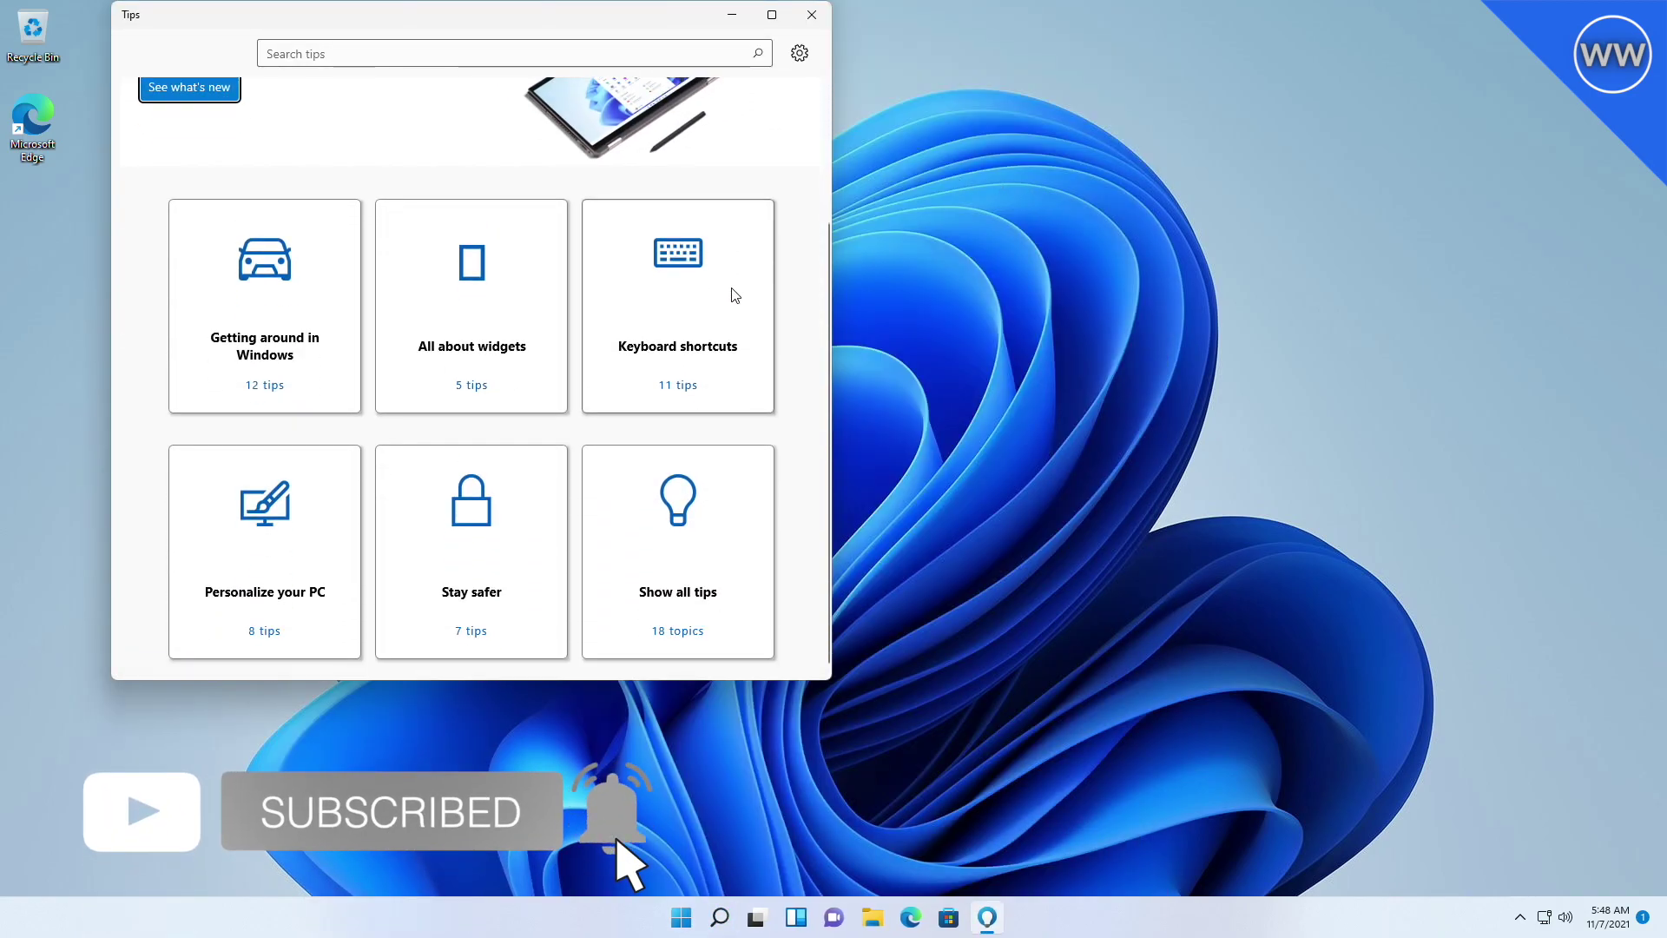
scroll(743, 318, up, 3)
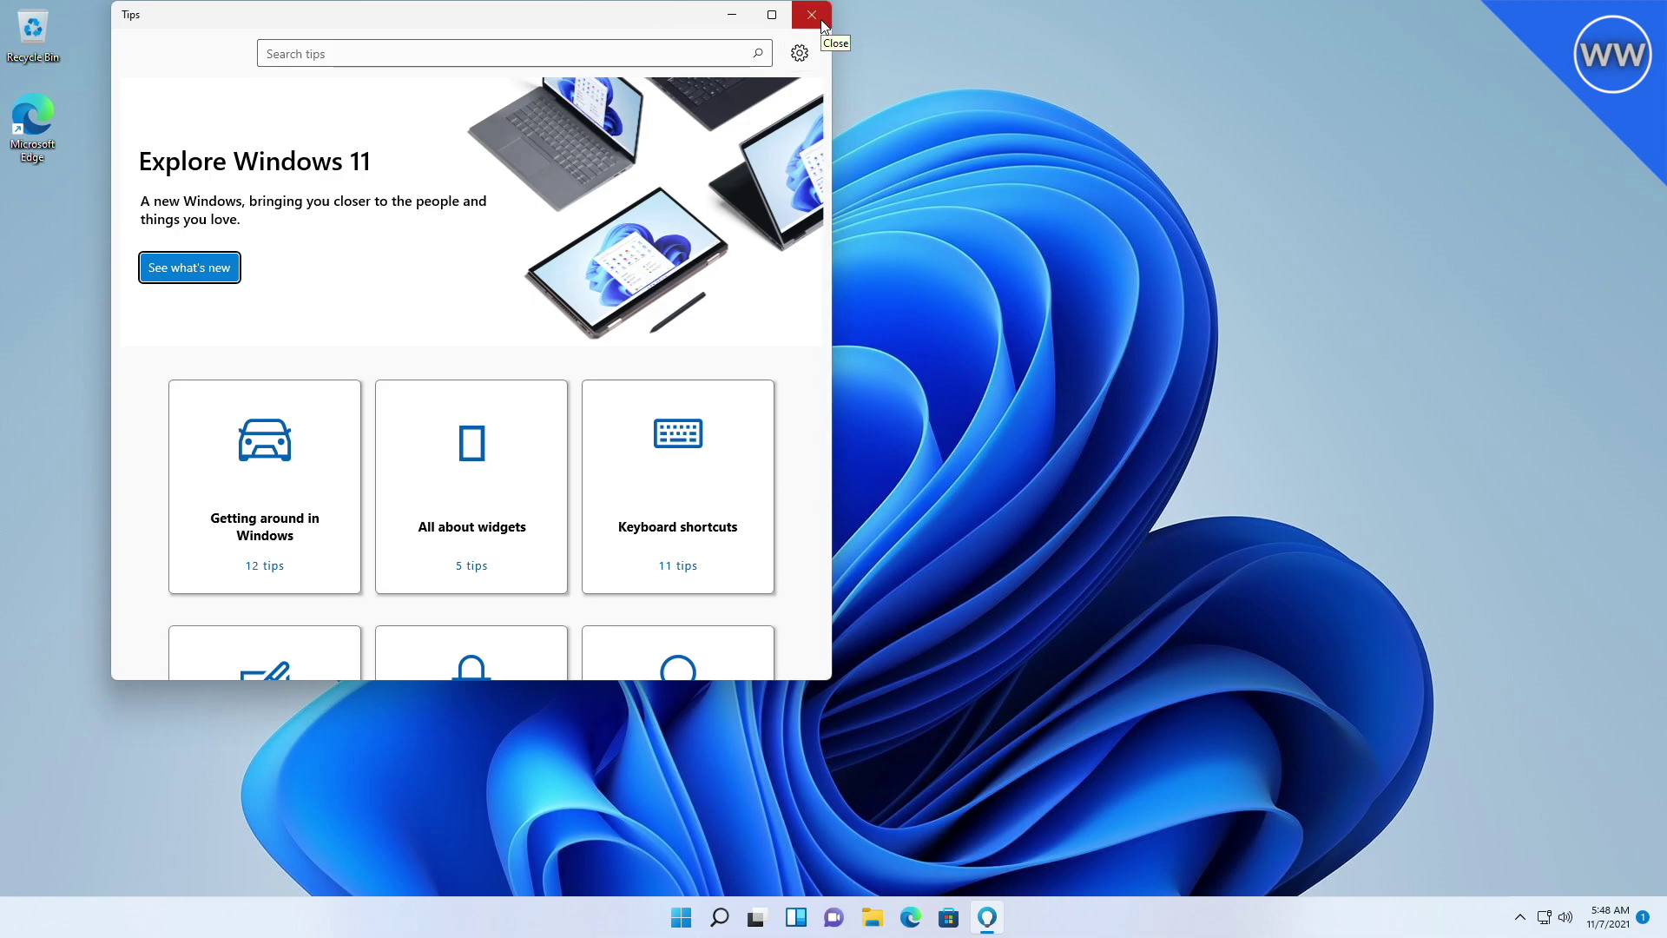
click(822, 23)
right_click(1001, 244)
click(1049, 320)
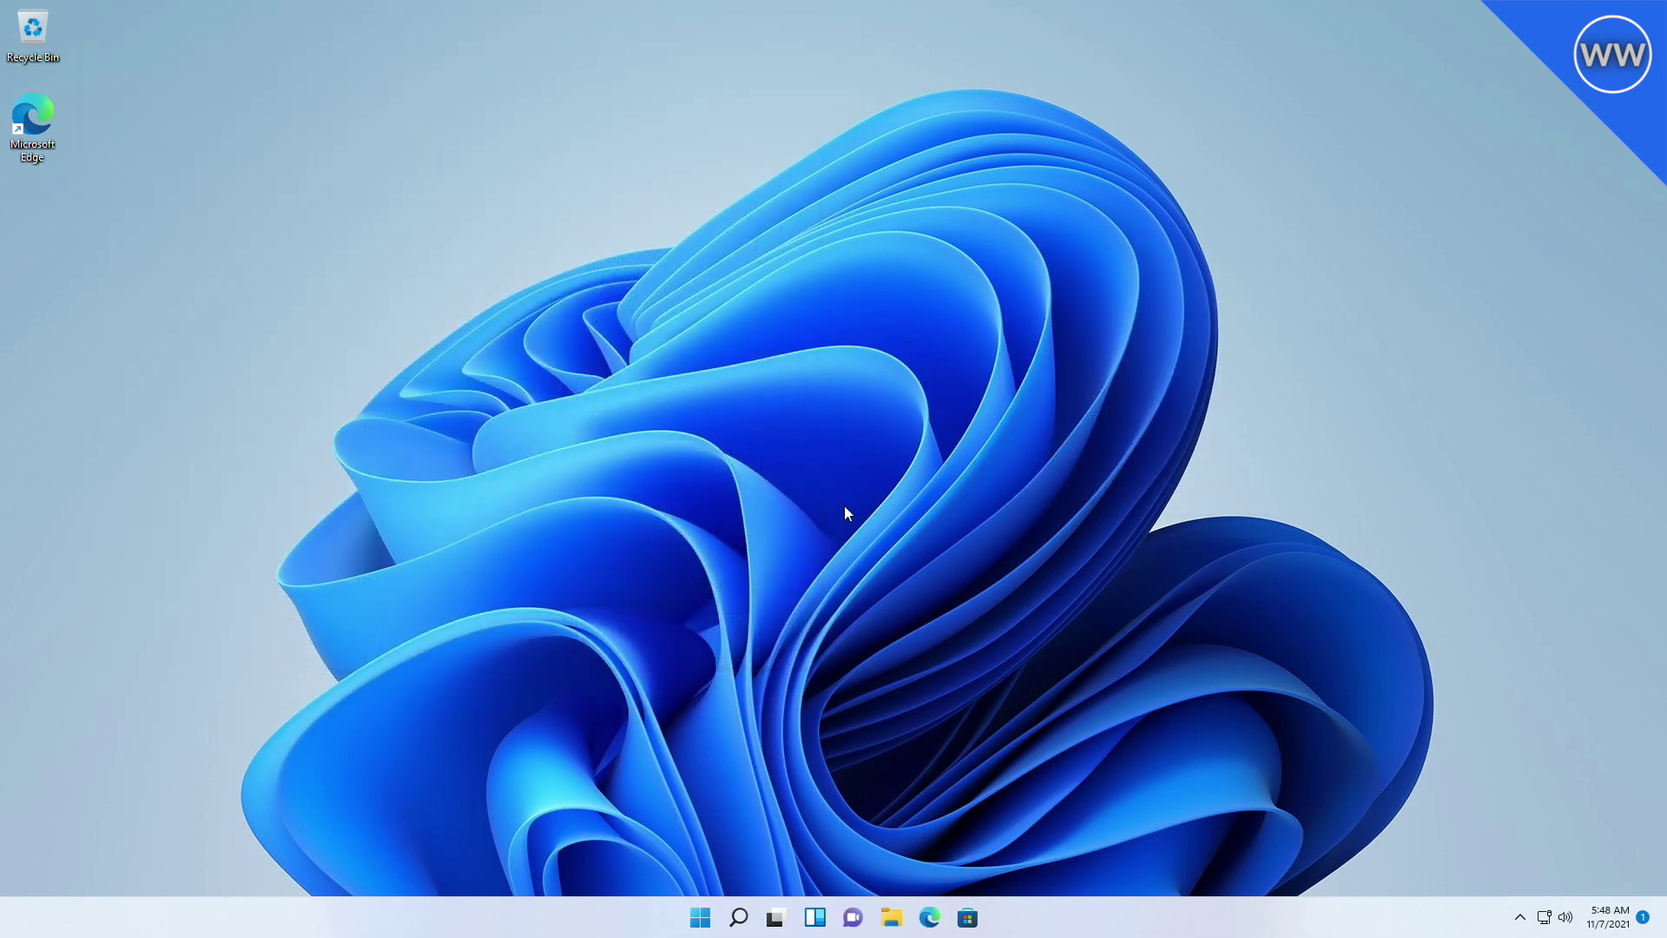